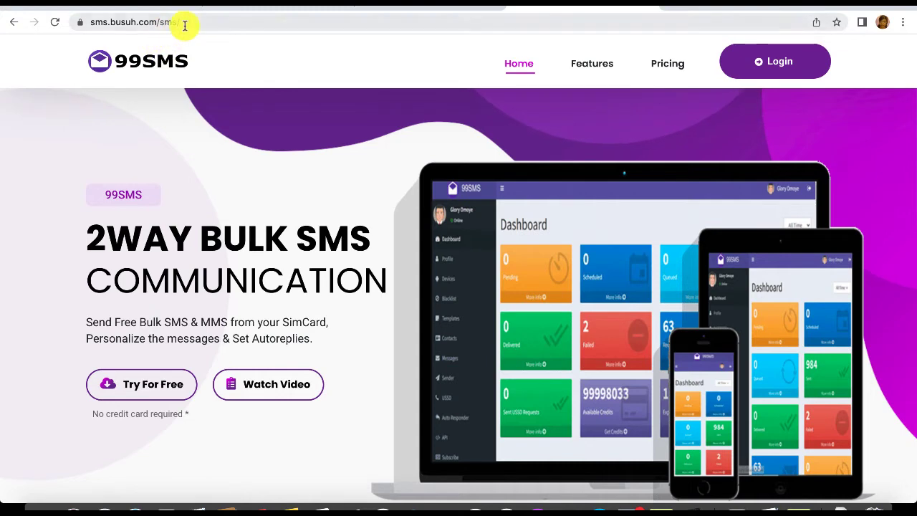
Browse the 99SMS landing page, sign up for a free account, and decline Chrome's password save.
click(906, 116)
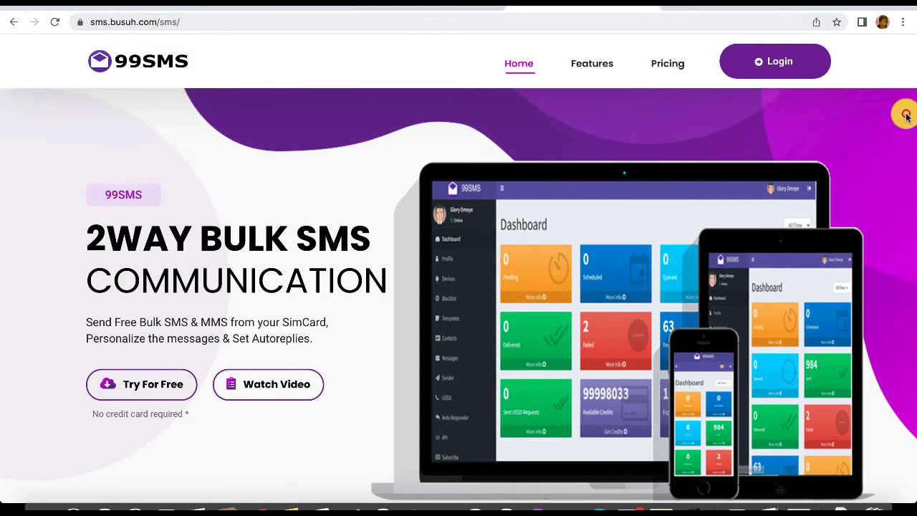
scroll(905, 115, down, 1)
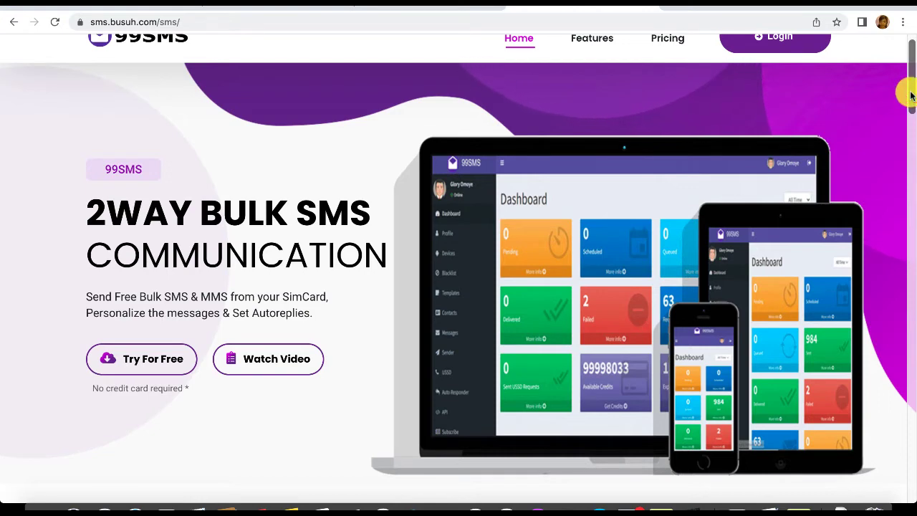
scroll(911, 95, down, 3)
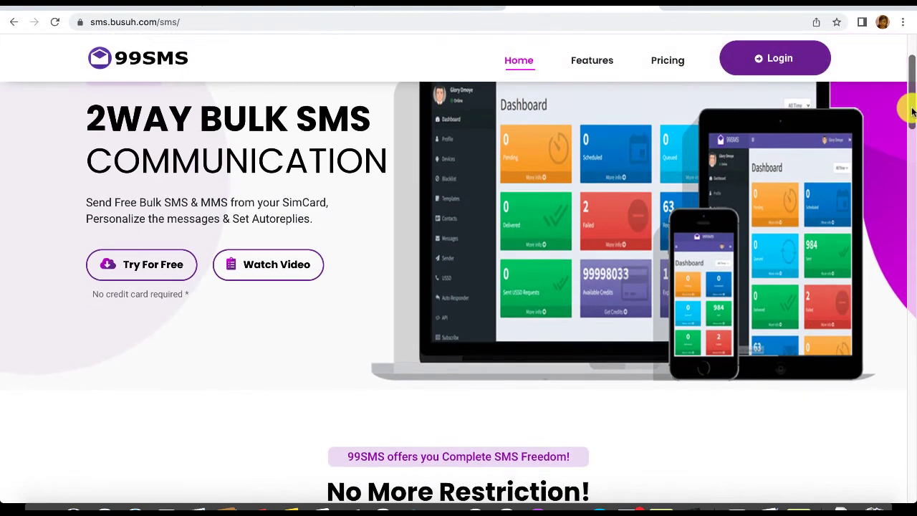
scroll(912, 111, down, 1)
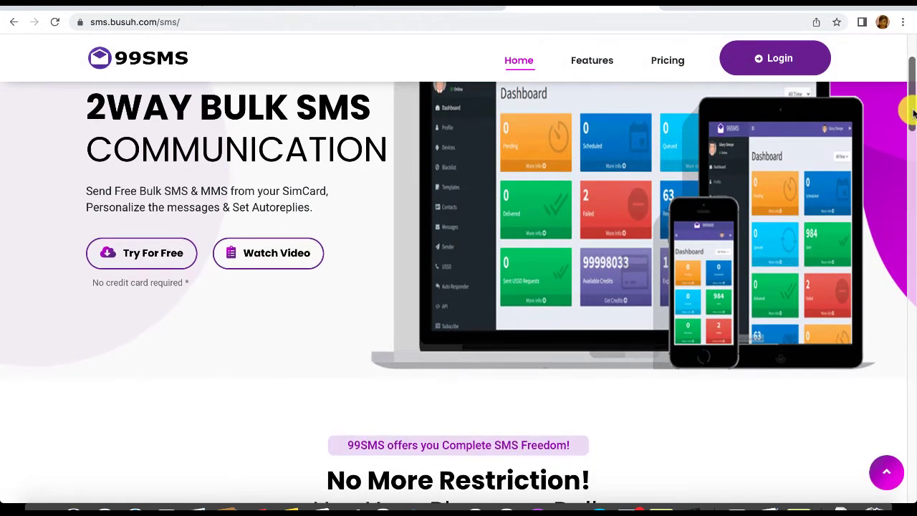
scroll(913, 111, down, 1)
scroll(913, 121, down, 2)
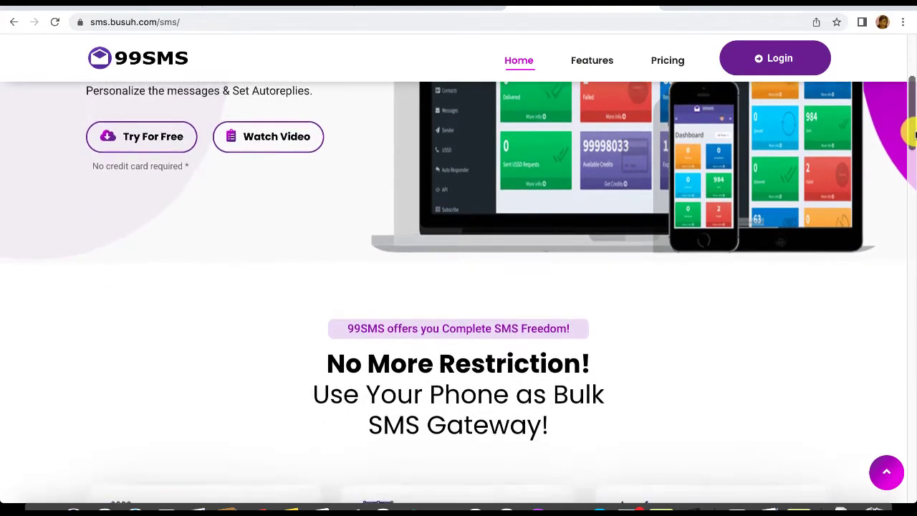
drag(913, 134, 908, 82)
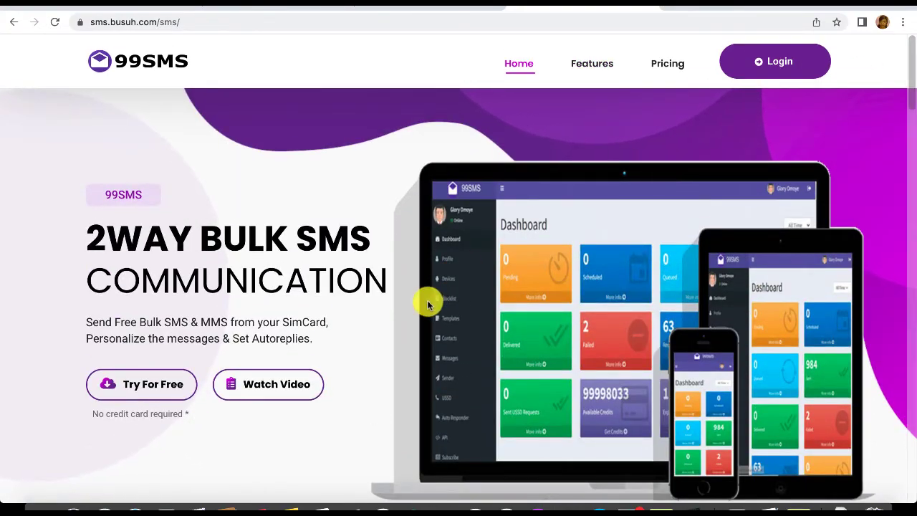
click(150, 385)
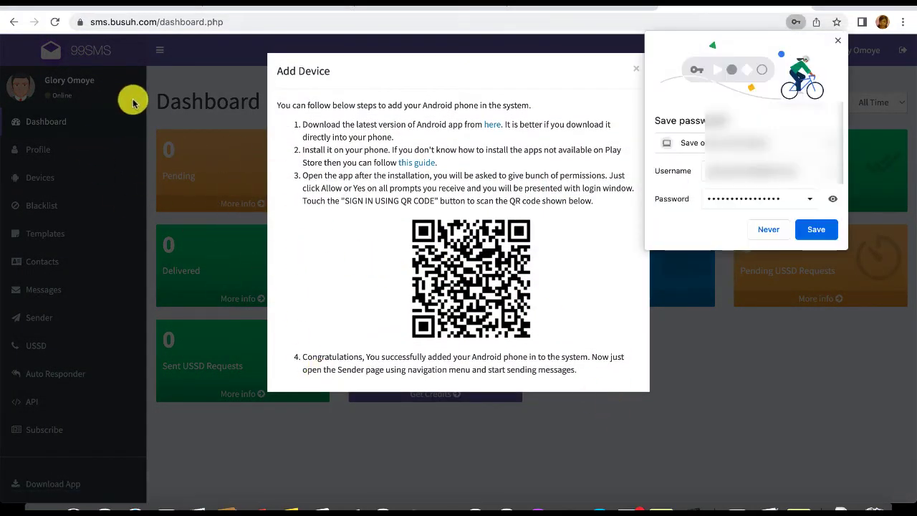
click(767, 229)
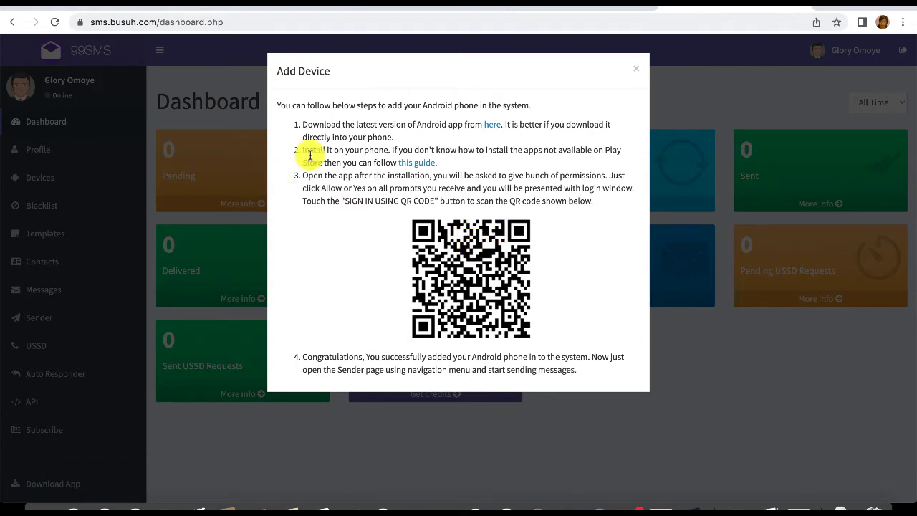
Close the Add Device instructions and pair the Galaxy A70 phone by scanning the QR code.
click(635, 69)
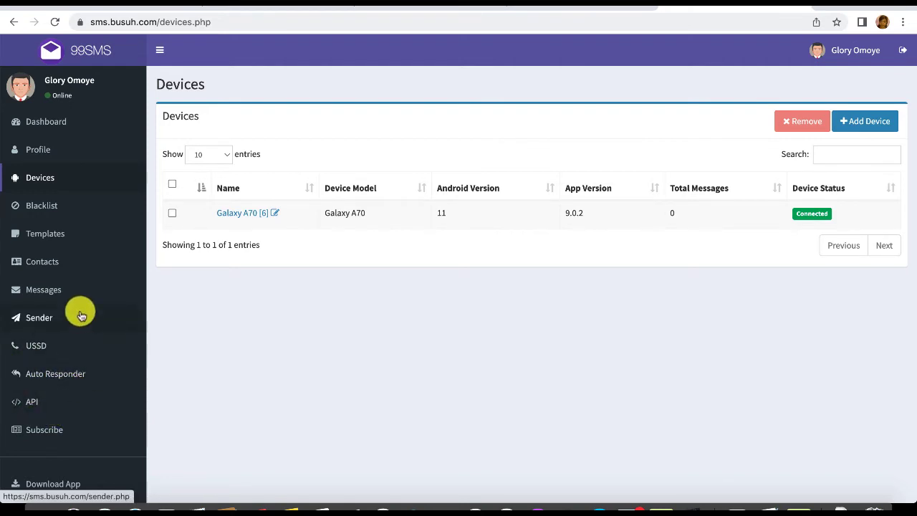
Look over the API page, then go to the Sender page's Send Message form.
click(32, 404)
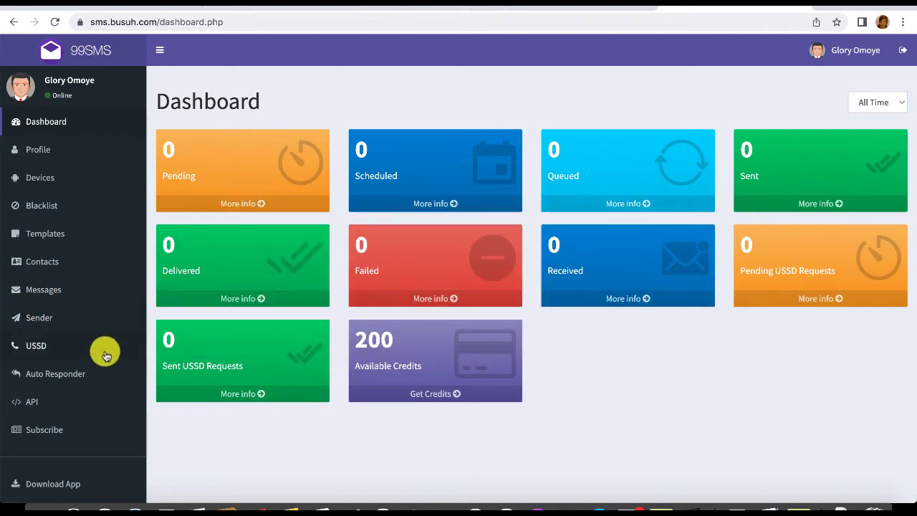
click(40, 319)
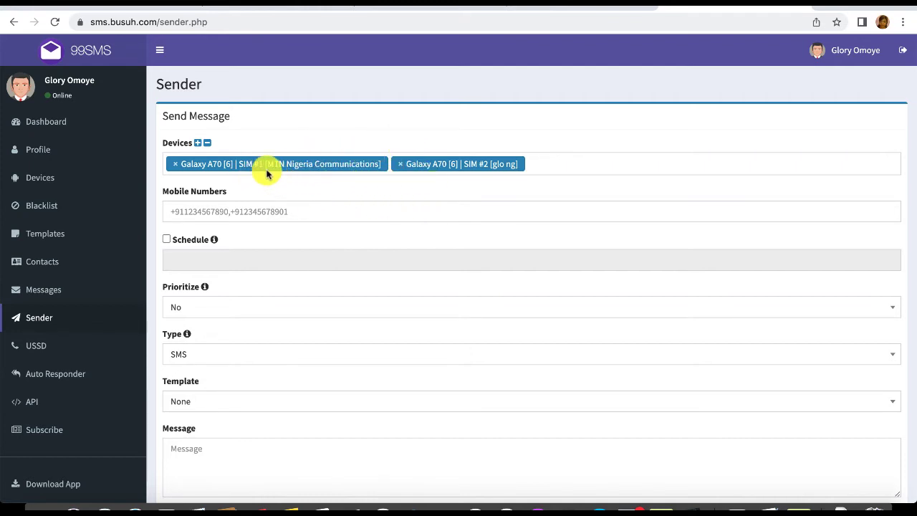
Remove Galaxy A70 SIM #2 from the sending devices, keeping SMS as the message type.
click(400, 165)
click(399, 136)
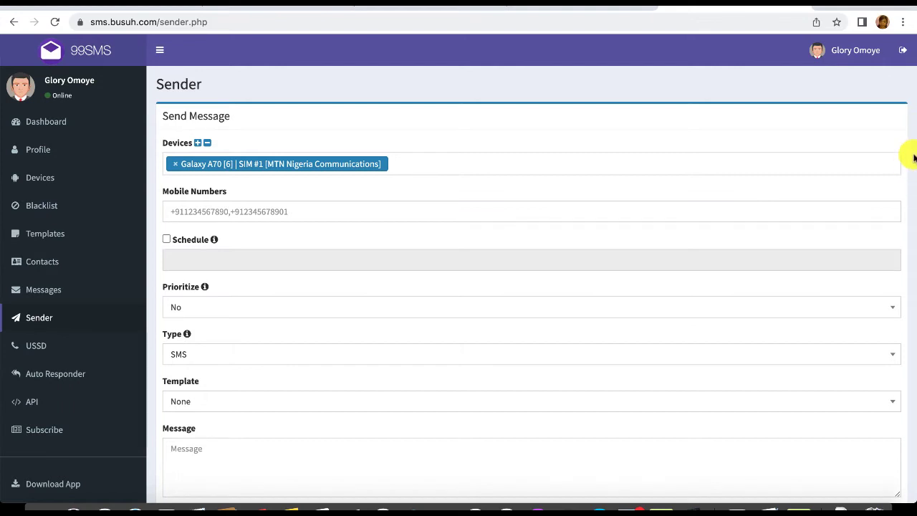
scroll(910, 154, down, 3)
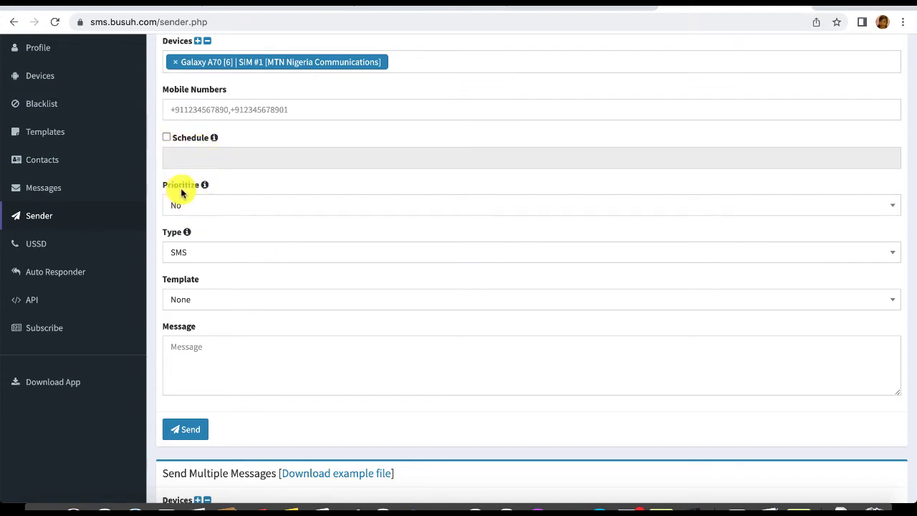
click(212, 259)
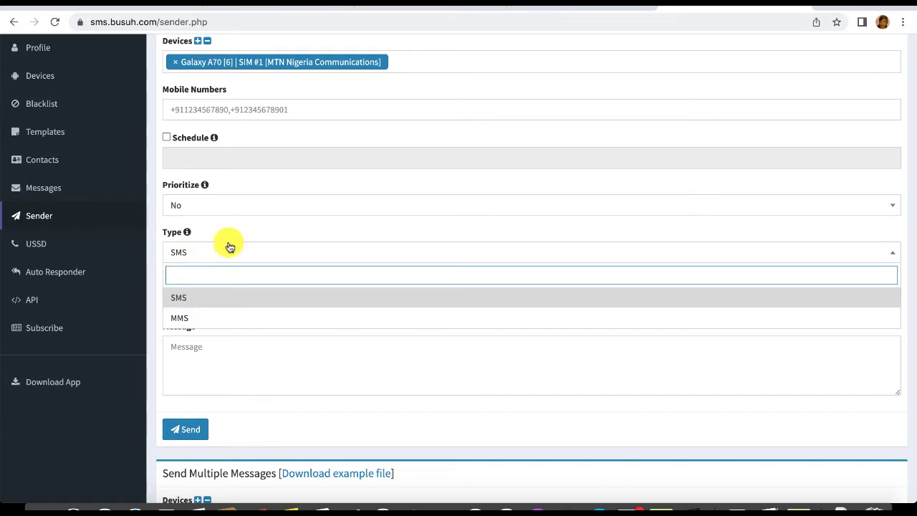
click(227, 235)
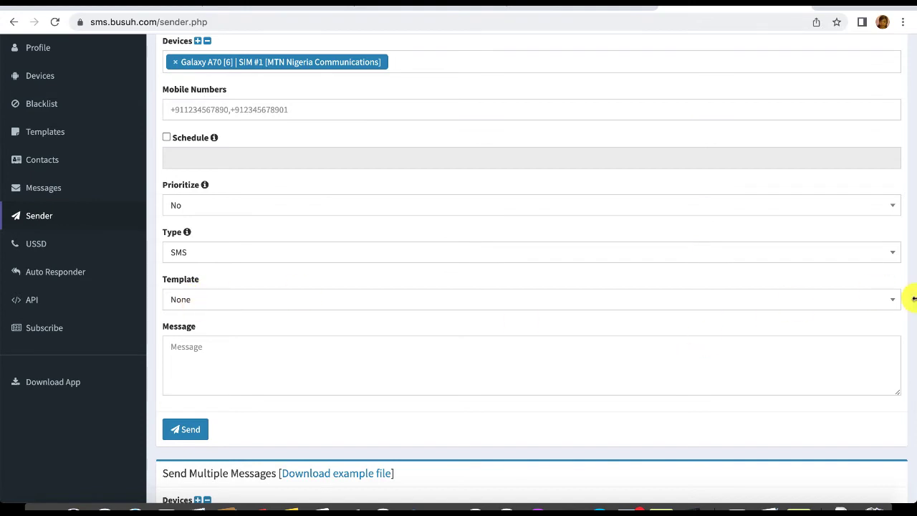
Download Example.xlsx from Send Multiple Messages and return to the 99SMS page.
scroll(908, 286, down, 3)
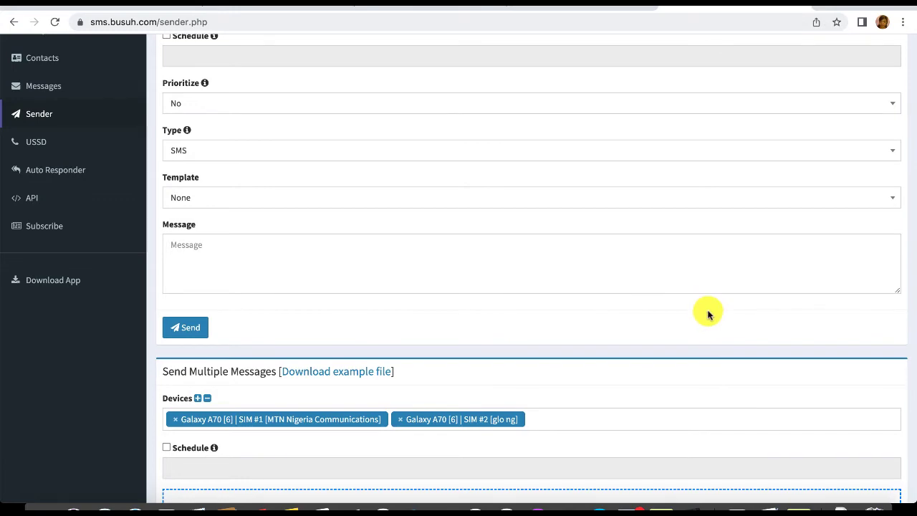
scroll(908, 321, down, 5)
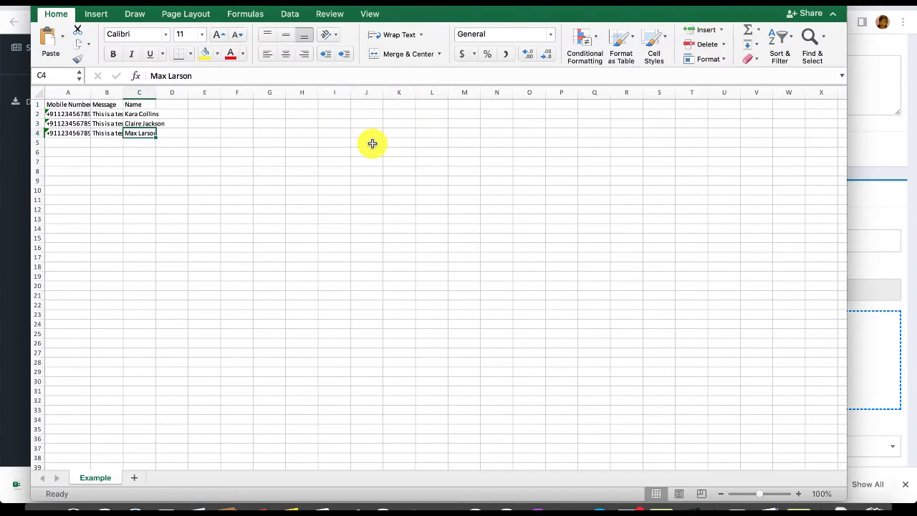
click(5, 362)
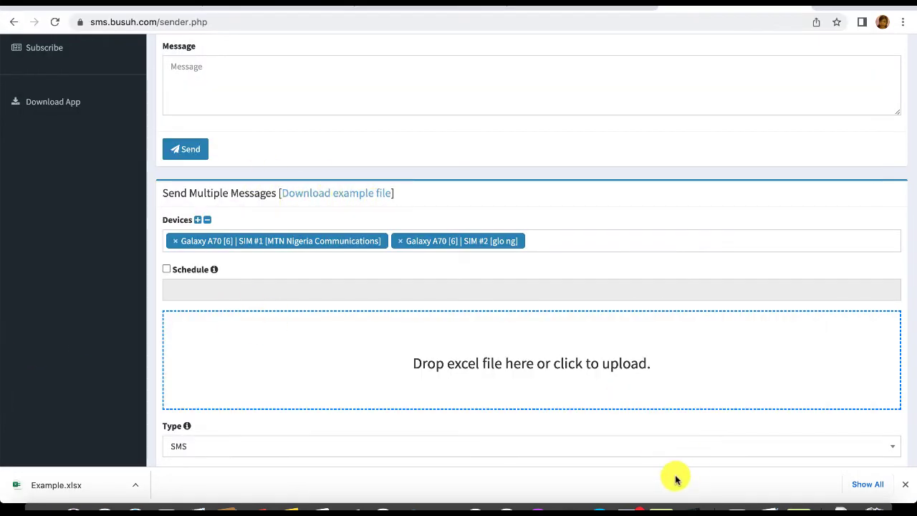
Bring Example.xlsx forward in Excel to view its three sample recipient rows.
click(736, 500)
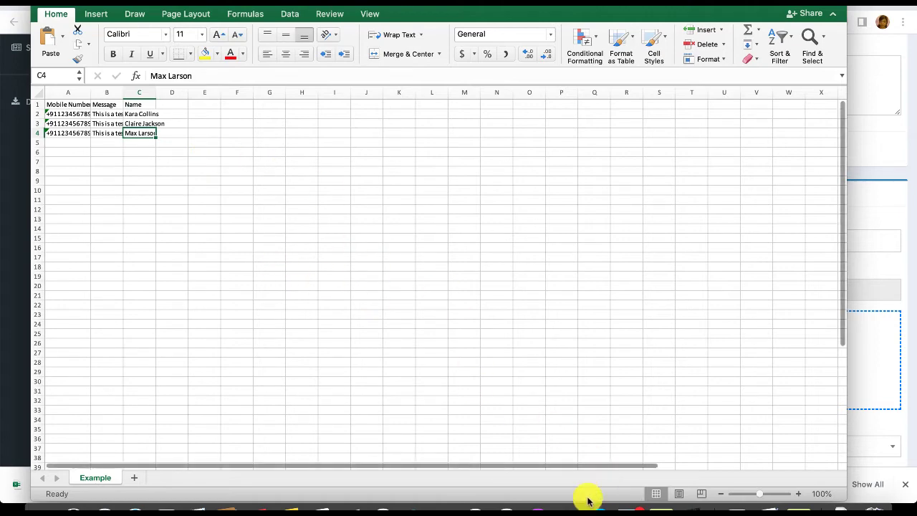
Back in 99SMS, remove SIM #2 so only Galaxy A70 SIM #1 (MTN Nigeria) sends bulk messages.
mouse_move(305, 505)
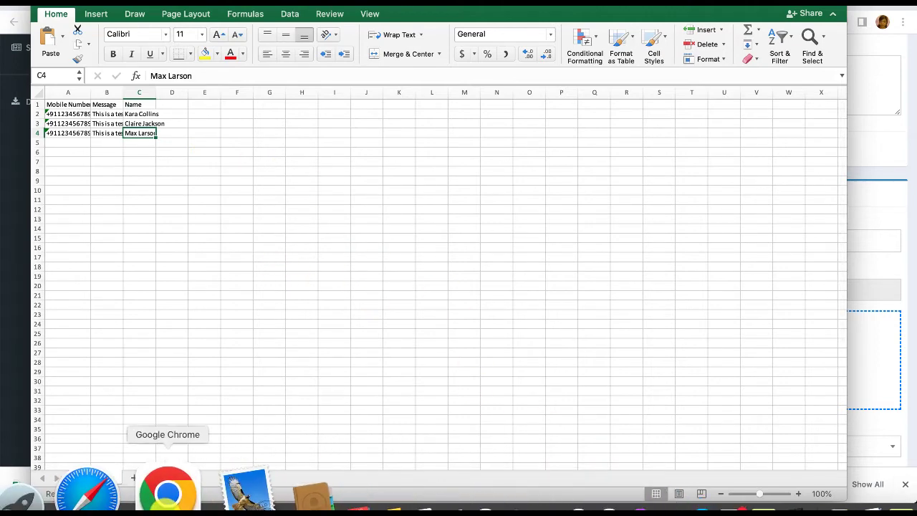
click(159, 492)
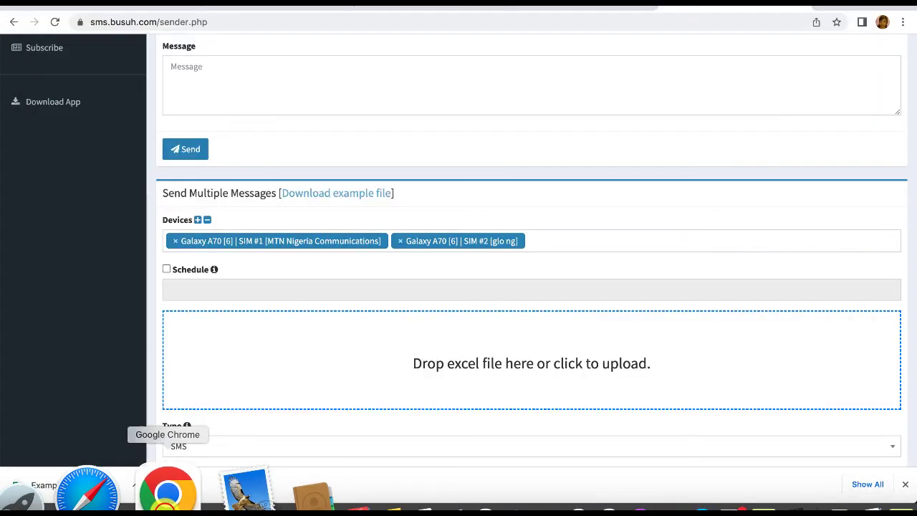
click(400, 241)
click(401, 224)
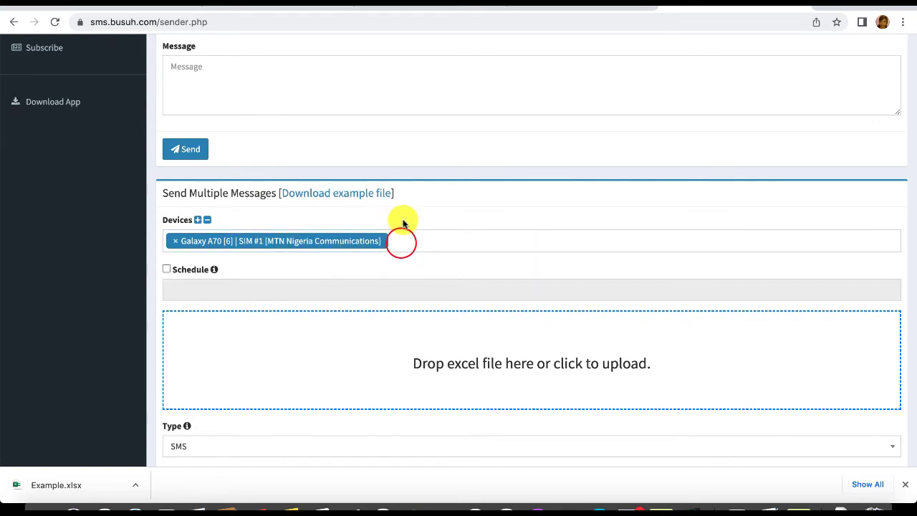
Upload Test.xlsx as the recipient spreadsheet and keep SMS as the message type.
click(494, 368)
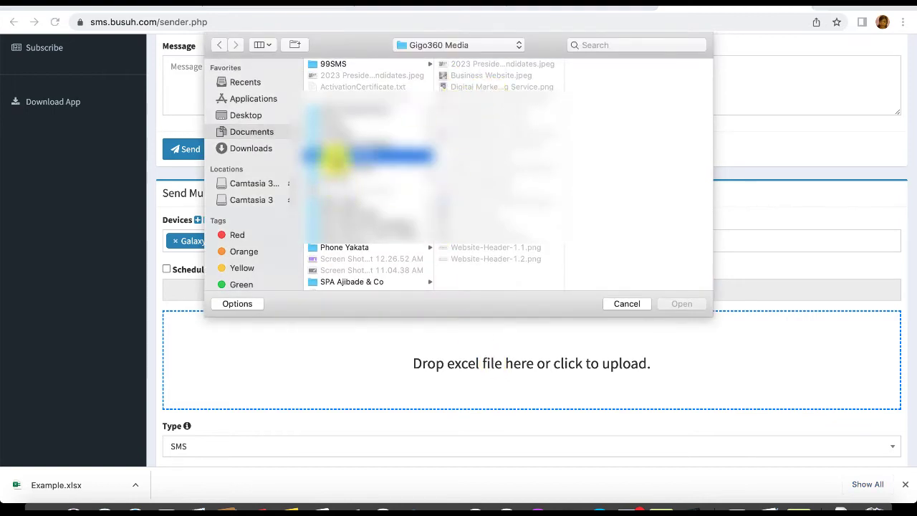
double_click(359, 126)
scroll(910, 247, down, 5)
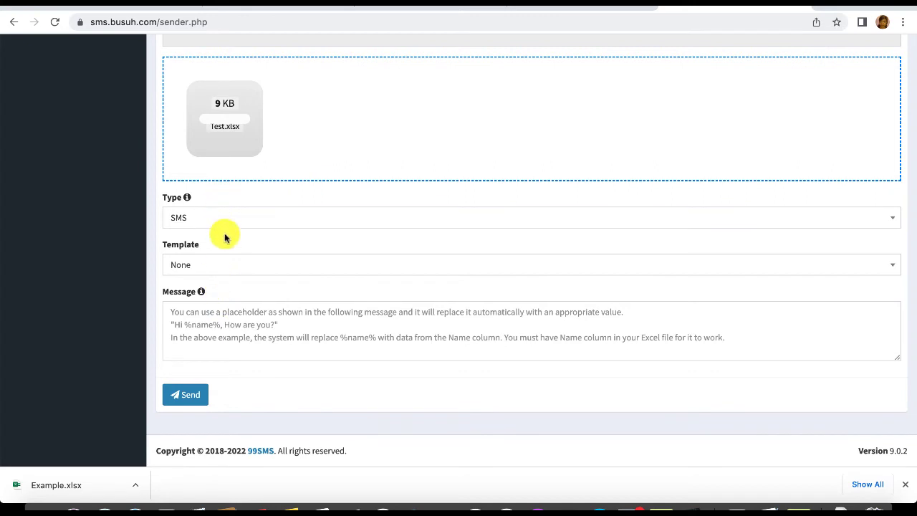
click(184, 218)
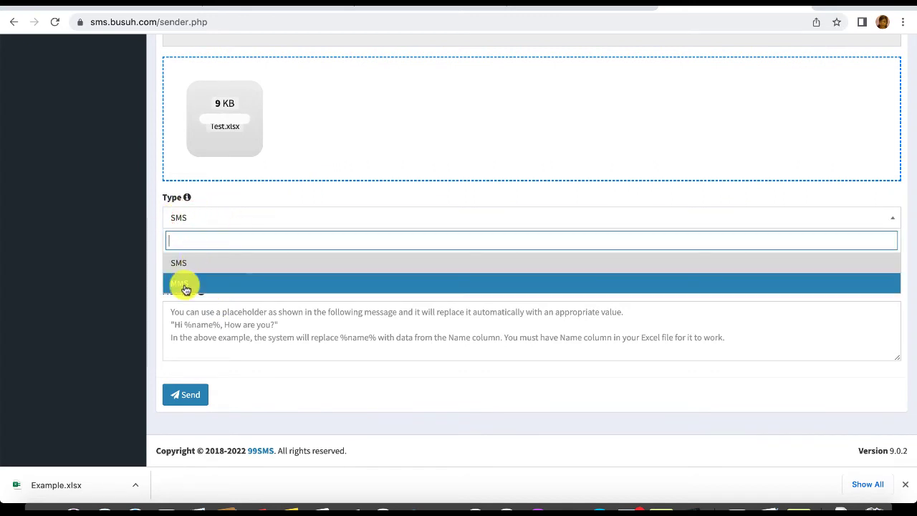
click(192, 228)
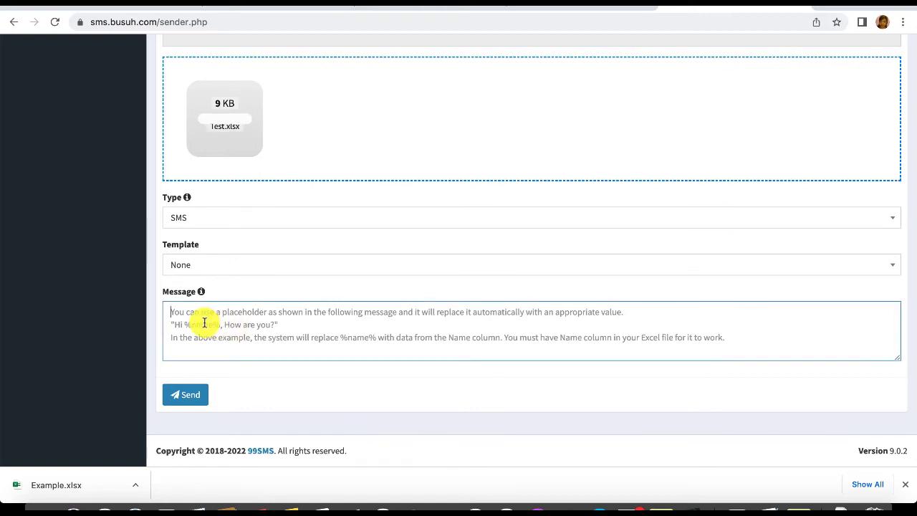
Write the bulk message 'Hello %name%, this is just a test'.
text(Hello)
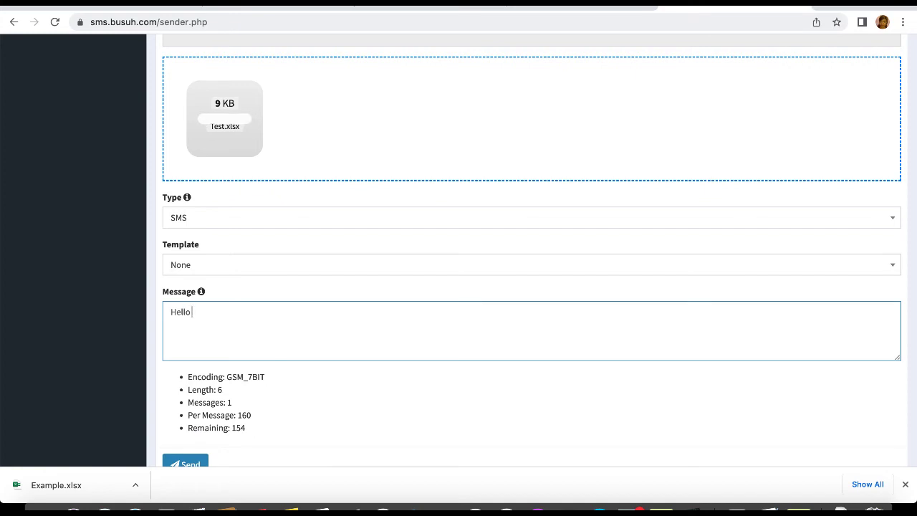
text( %name%)
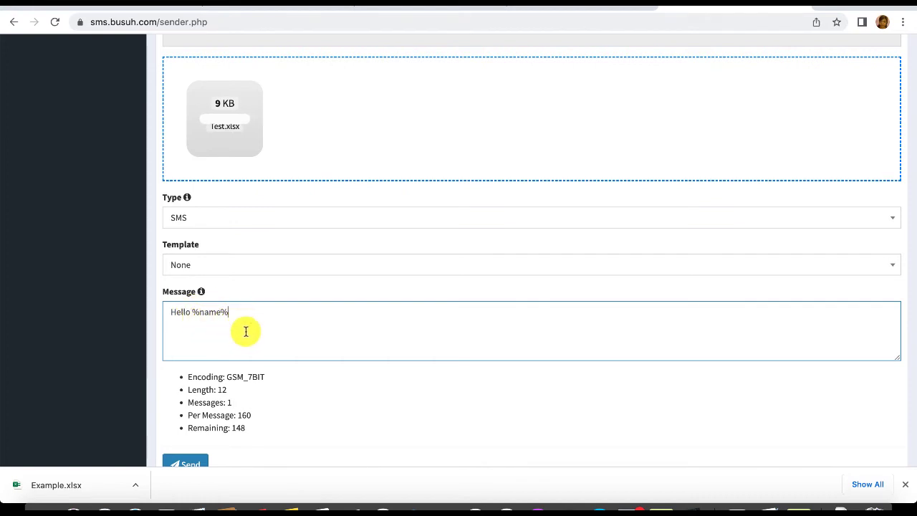
text(, thi)
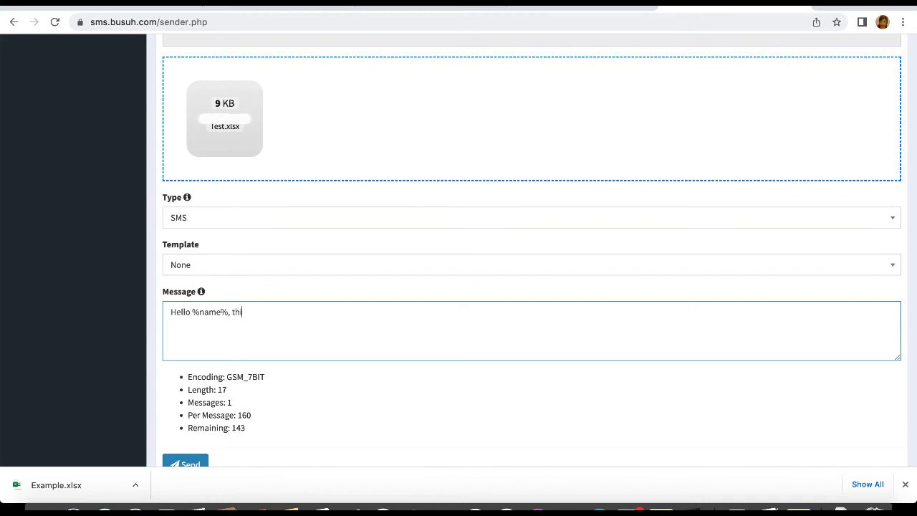
text(s i =)
text(s)
text(i=)
key(BackSpace)
text(ust a test)
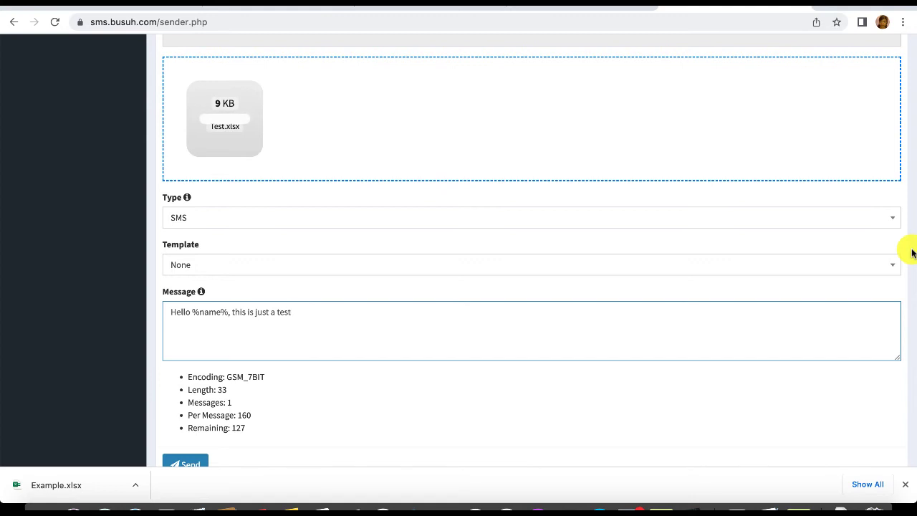
Send the 'Hello %name%' message to the Test.xlsx recipients, then scroll back to the top.
click(910, 252)
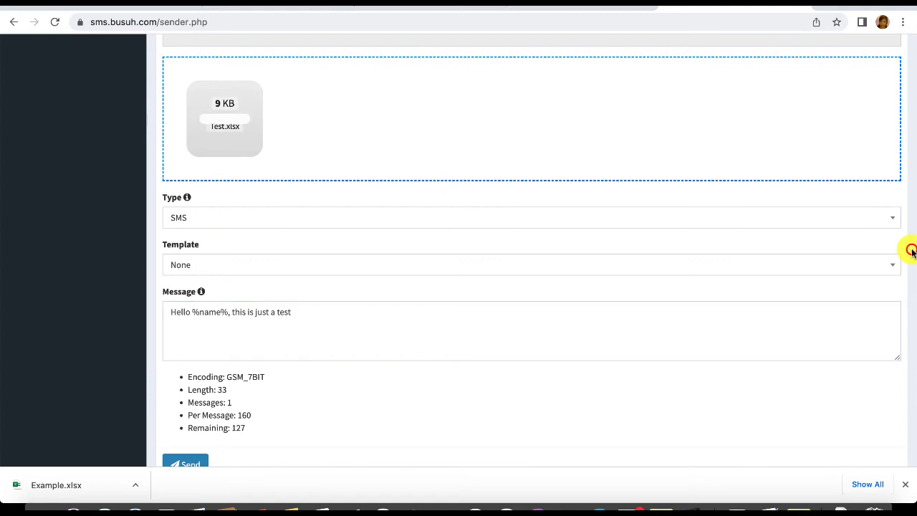
scroll(908, 270, down, 3)
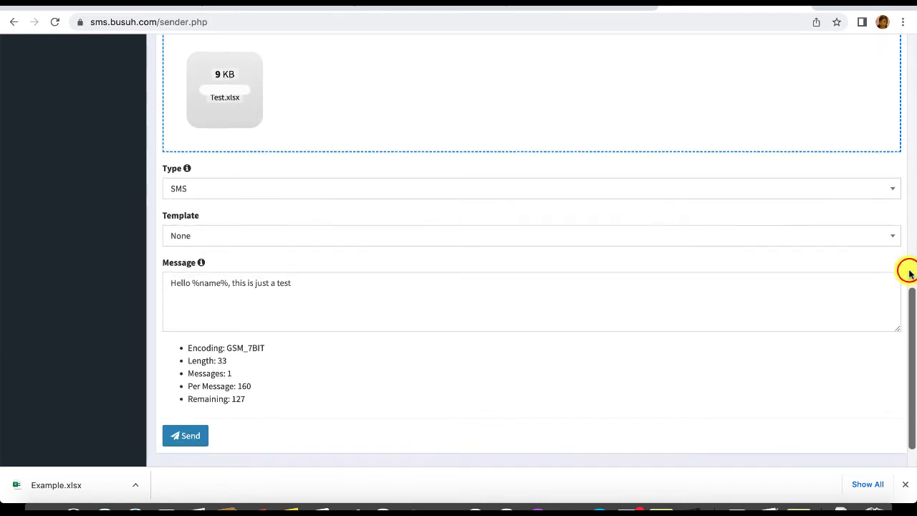
click(197, 399)
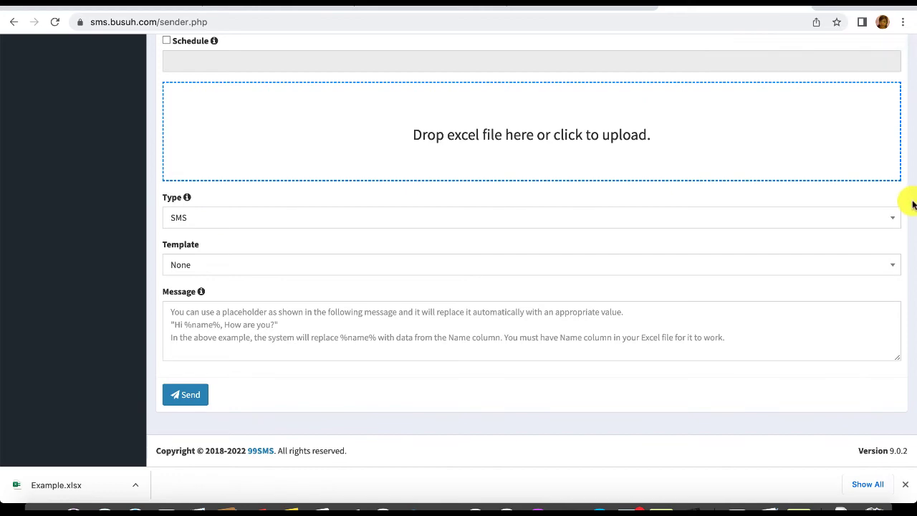
scroll(912, 205, up, 8)
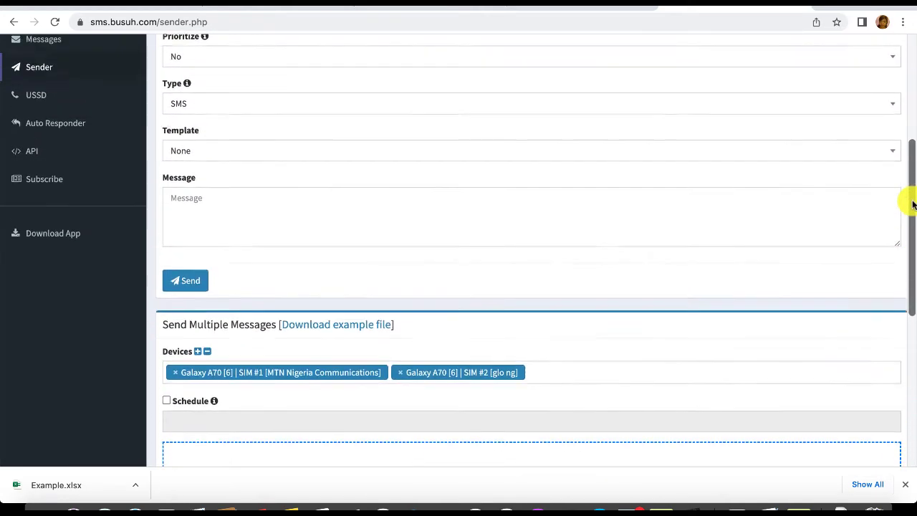
scroll(912, 205, up, 4)
scroll(913, 204, down, 1)
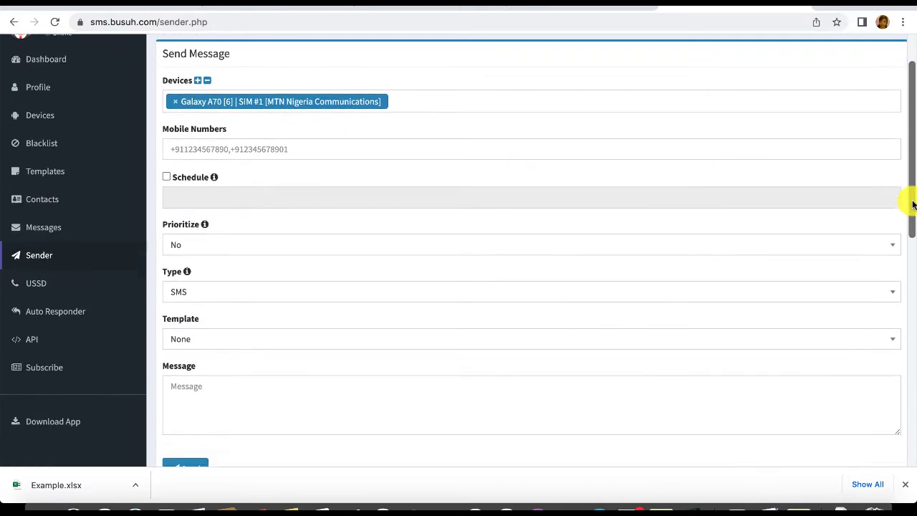
scroll(912, 204, down, 10)
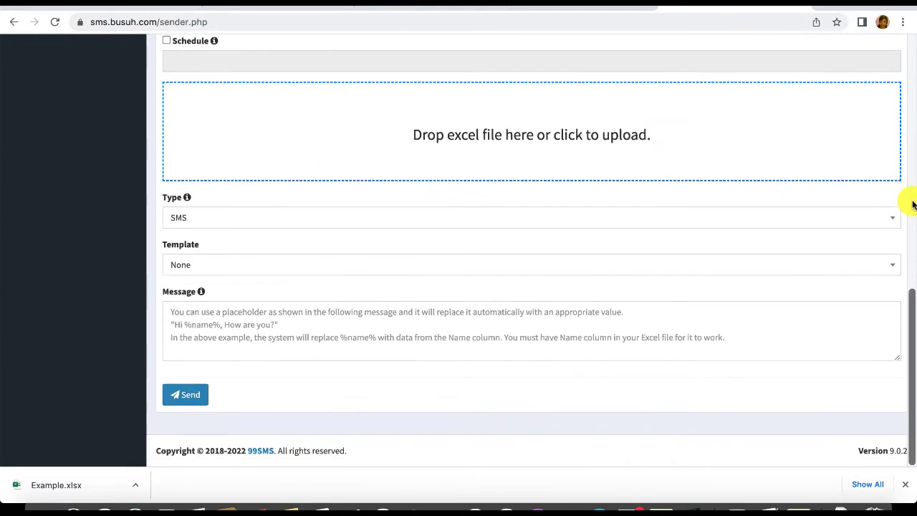
scroll(913, 205, up, 5)
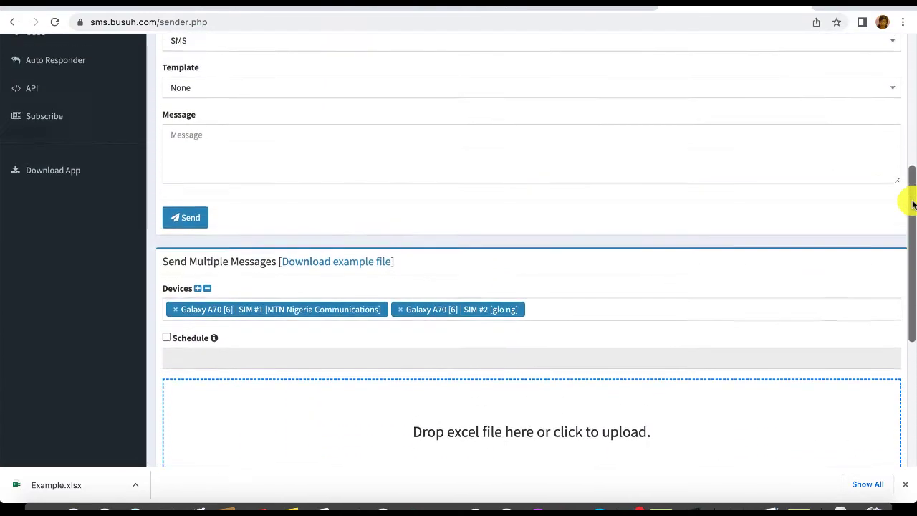
scroll(913, 204, up, 5)
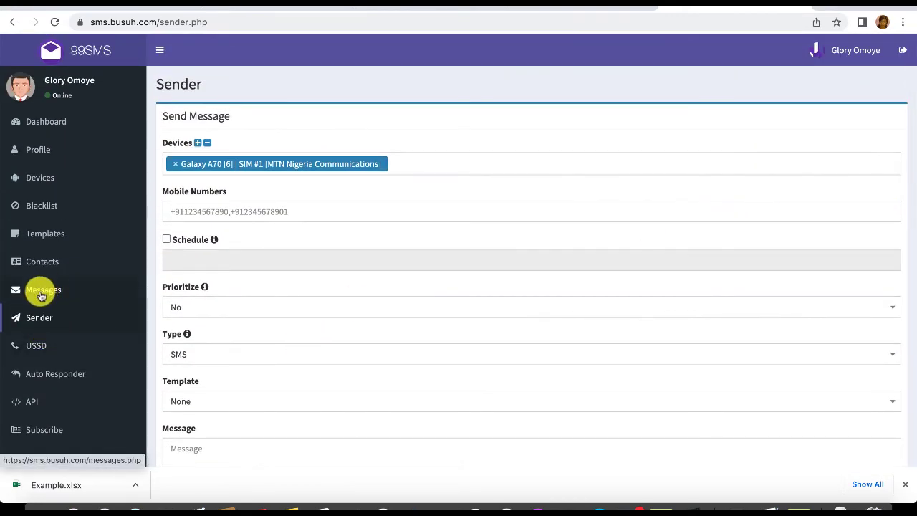
Review the two bulk test messages in Messages, the first personalised and sent via SIM #1.
click(41, 295)
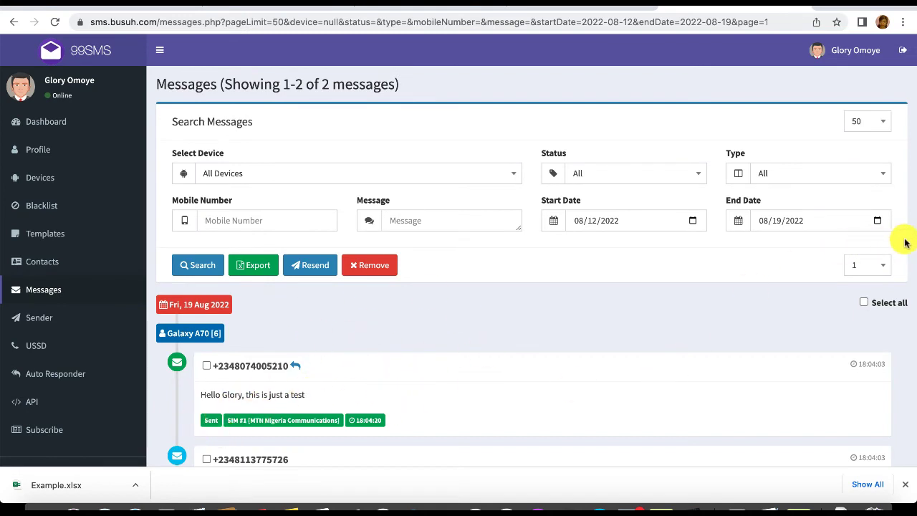
scroll(912, 240, down, 4)
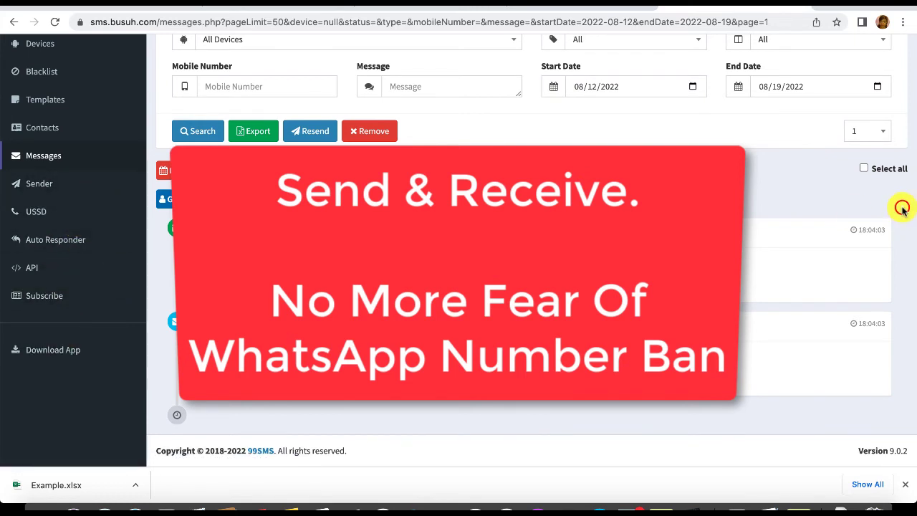
scroll(902, 211, up, 3)
scroll(902, 212, up, 1)
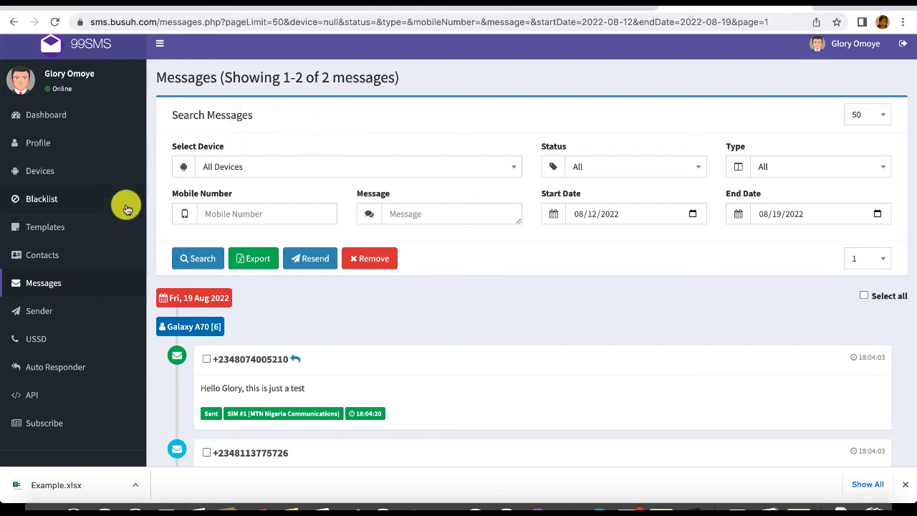
Create a new contacts list named 'Test Contacts'.
click(43, 255)
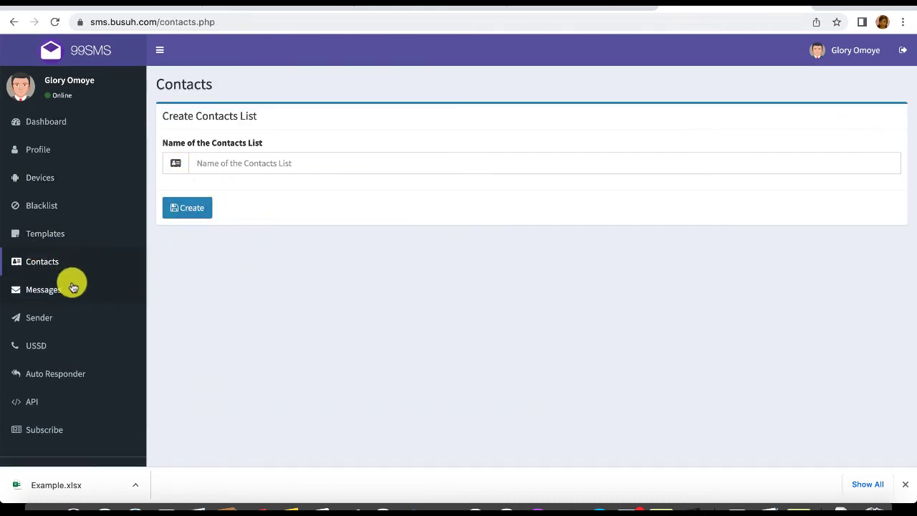
click(200, 215)
click(247, 168)
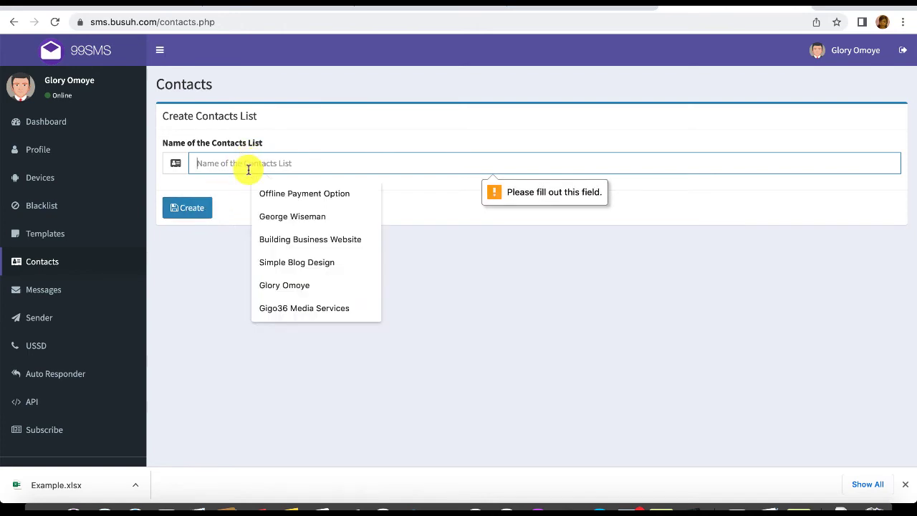
text(Test Con)
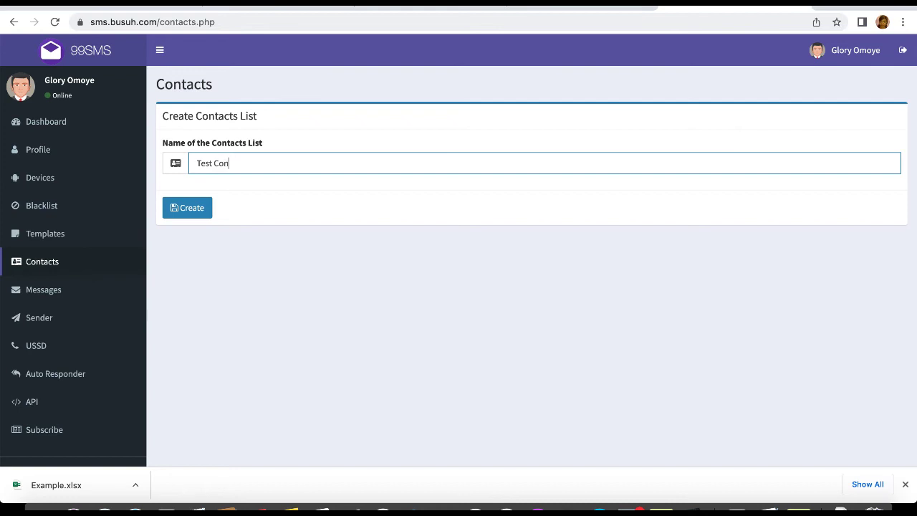
text(tacts)
click(189, 210)
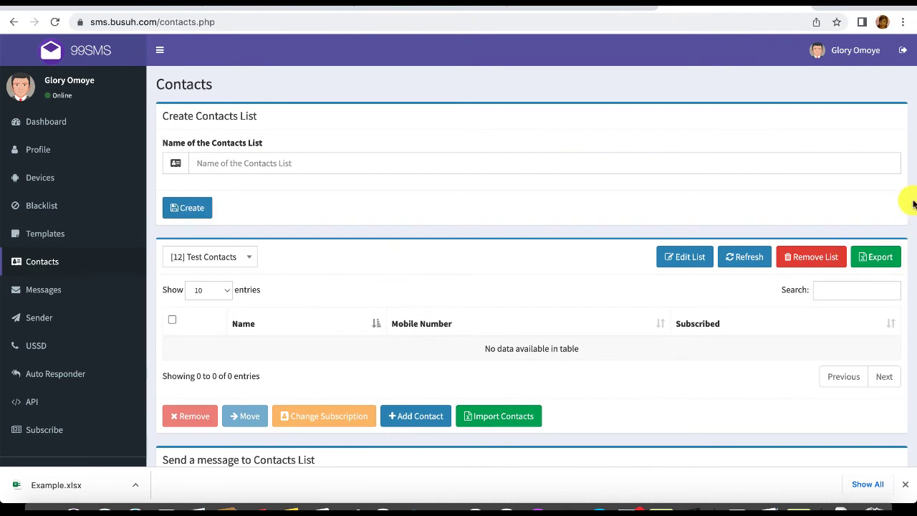
Keep Test Contacts selected in the list dropdown and bring up the Import Contacts dialog.
scroll(910, 213, down, 2)
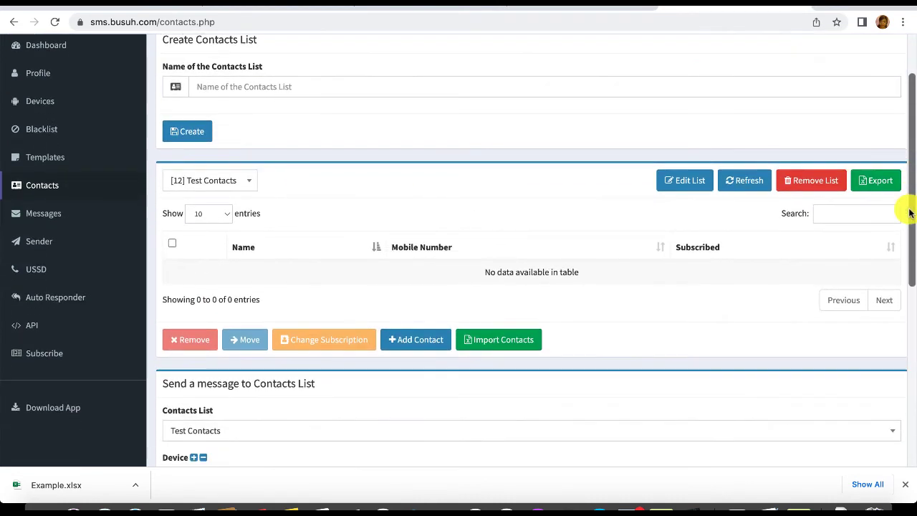
click(236, 184)
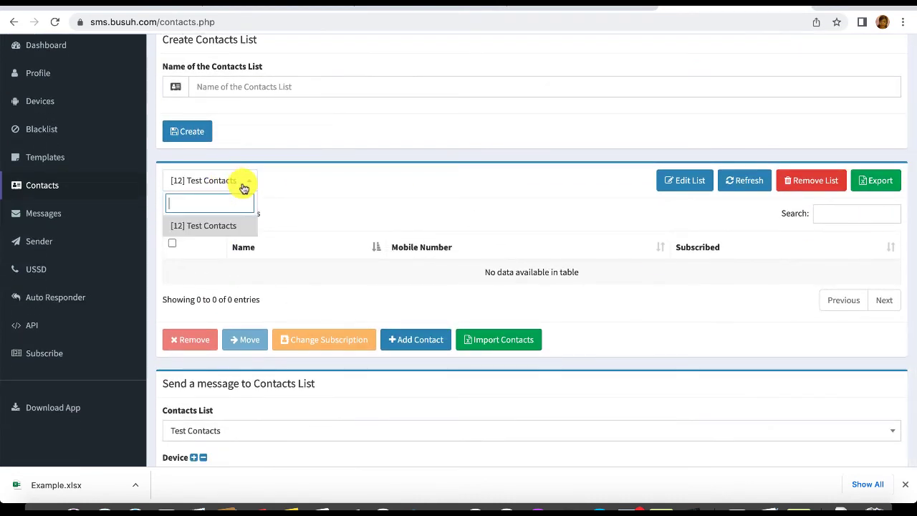
click(242, 182)
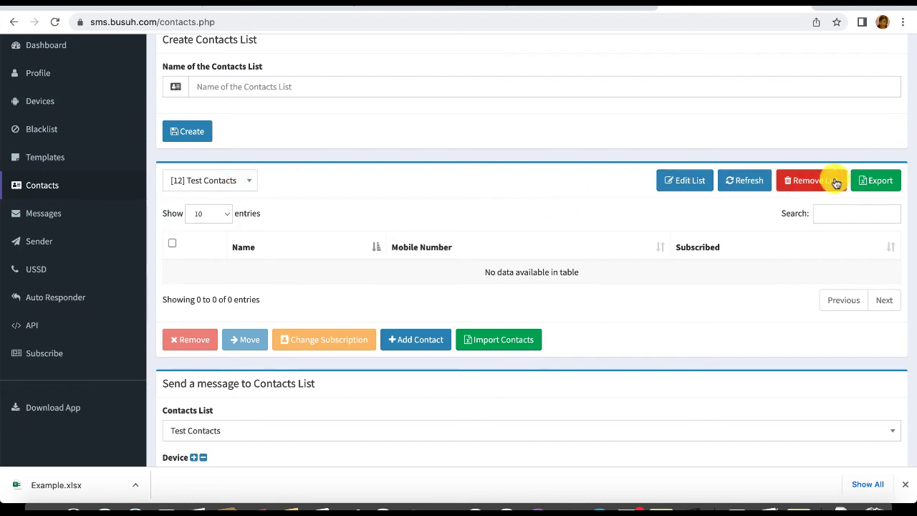
click(498, 341)
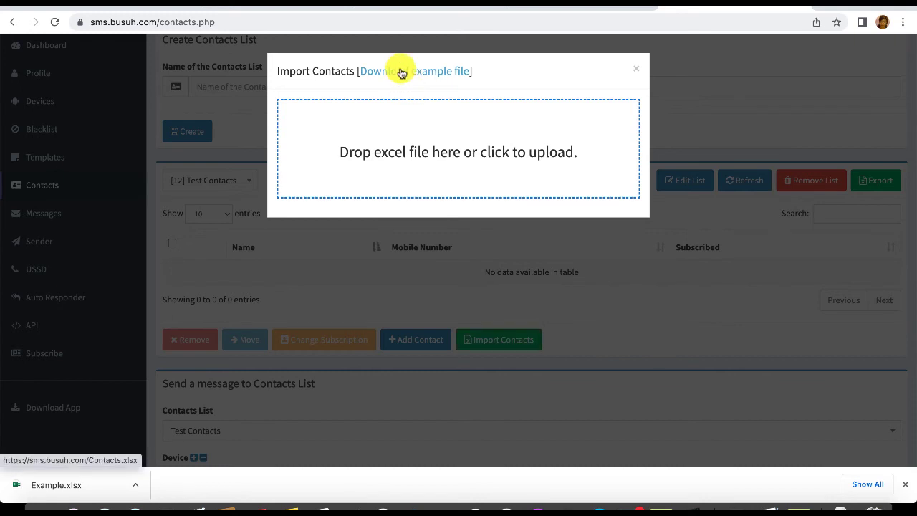
Save the example file as Contacts.xlsx and show it in Finder's 99SMS folder.
click(402, 73)
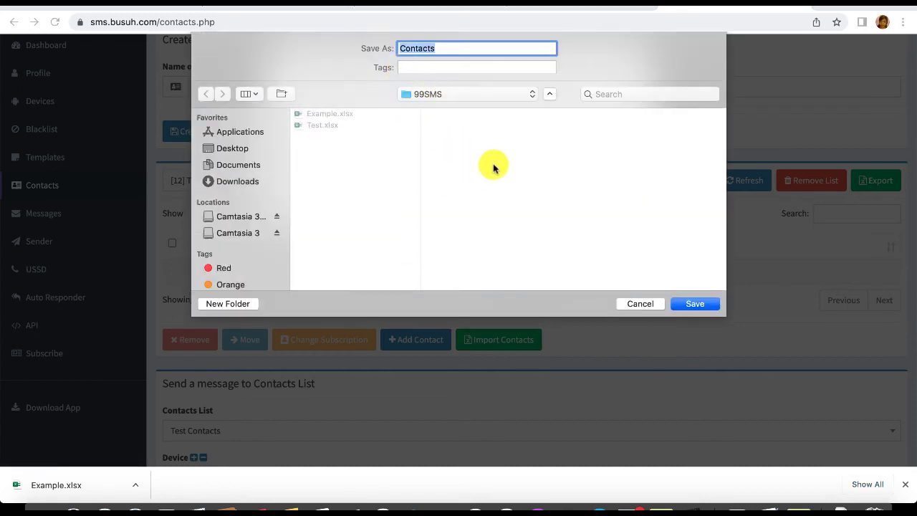
click(692, 304)
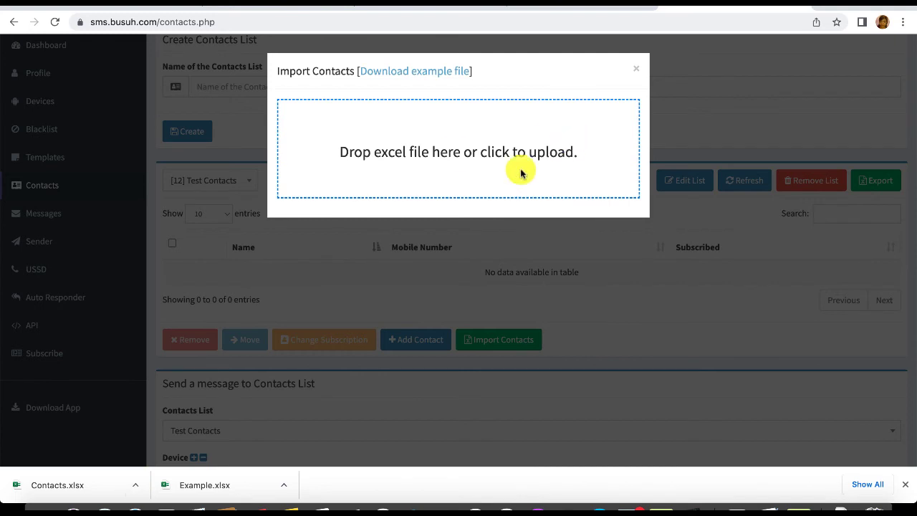
mouse_move(146, 503)
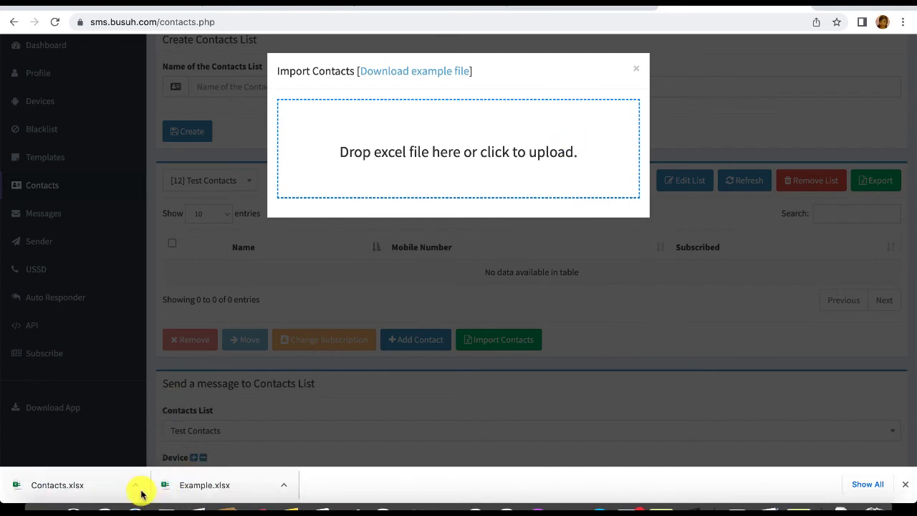
click(130, 485)
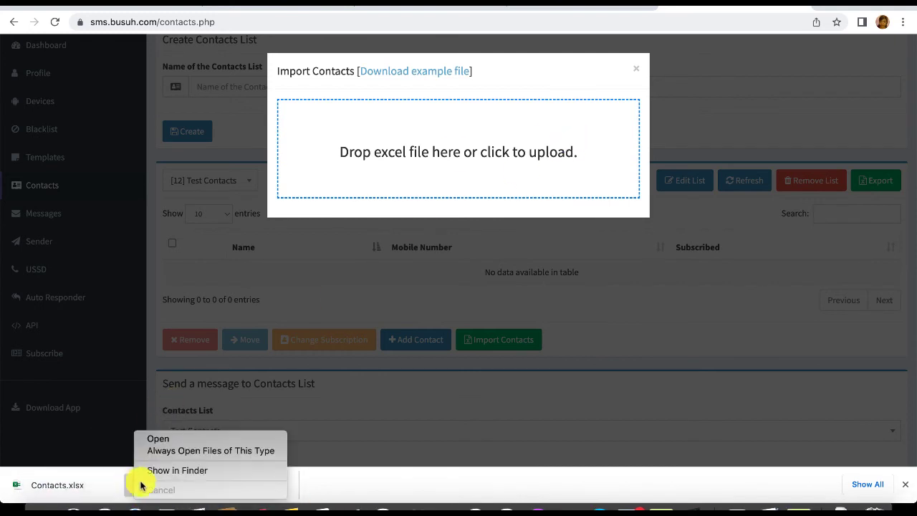
click(179, 469)
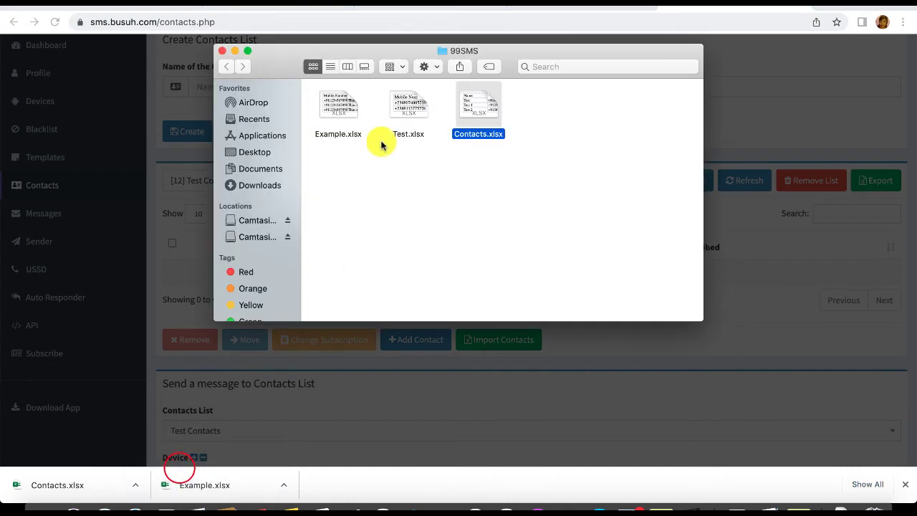
View Contacts.xlsx's Name and Mobile Number columns in Excel, then return to Chrome's Import Contacts dialog.
double_click(477, 112)
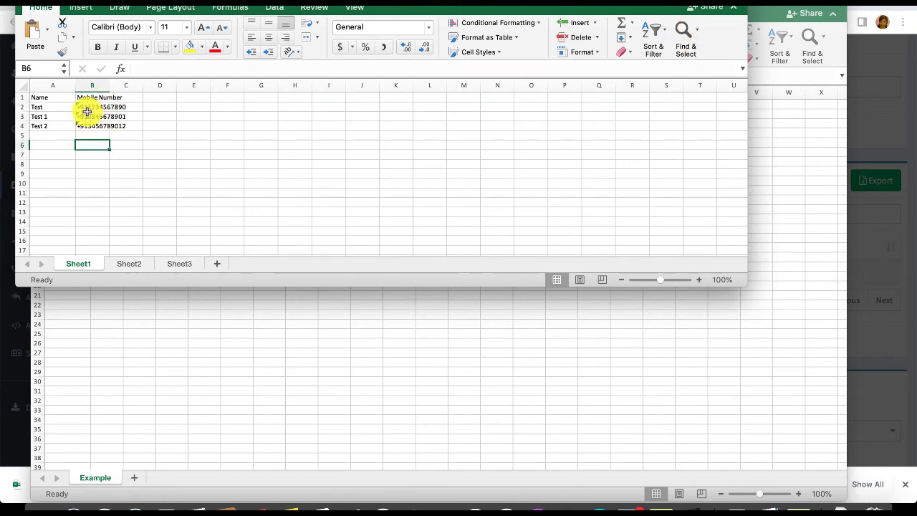
click(165, 320)
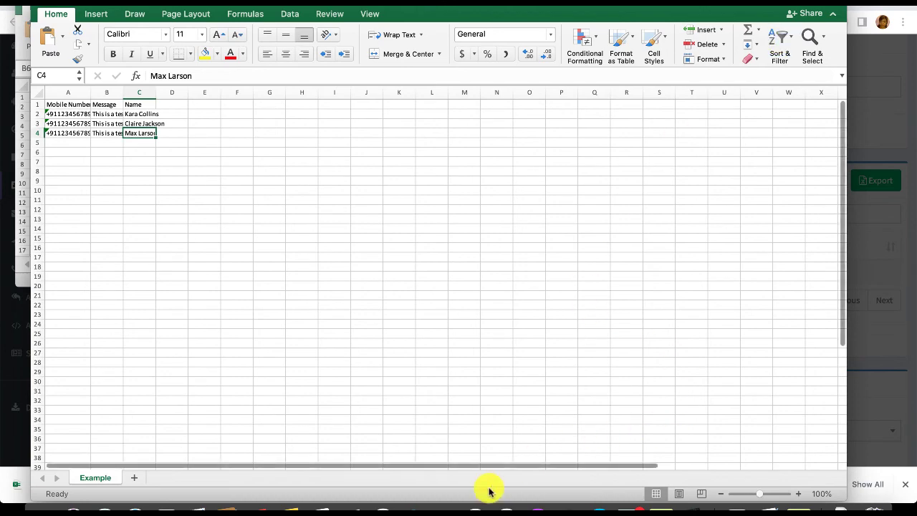
mouse_move(551, 501)
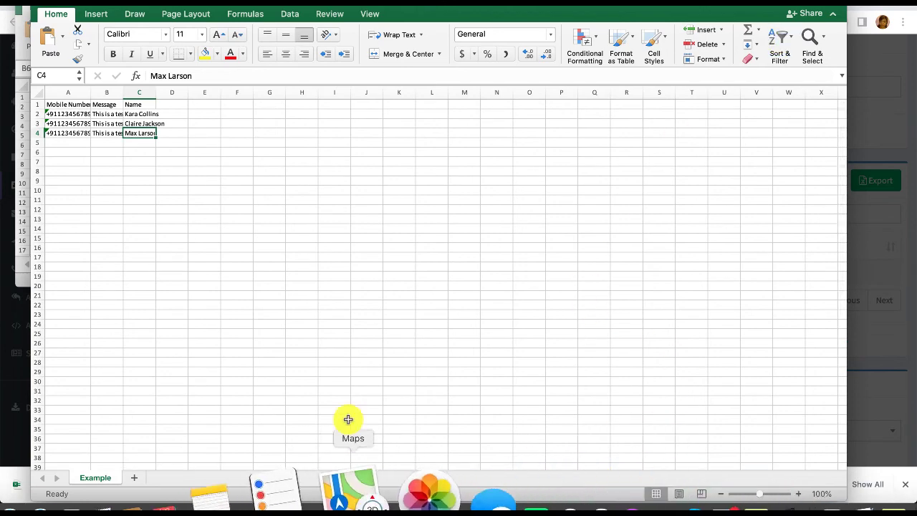
click(165, 483)
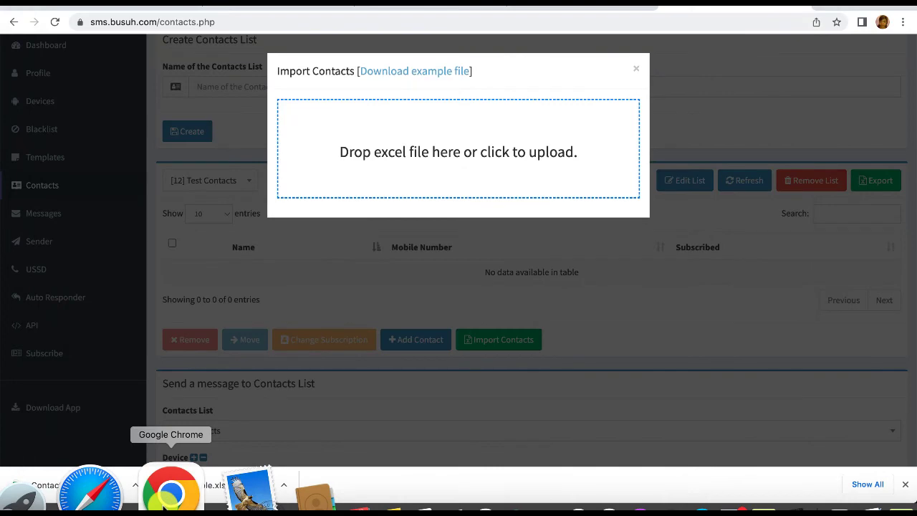
Close the import dialog and remove SIM #2 [glo ng], leaving only Galaxy A70 SIM #1 as sender.
click(633, 69)
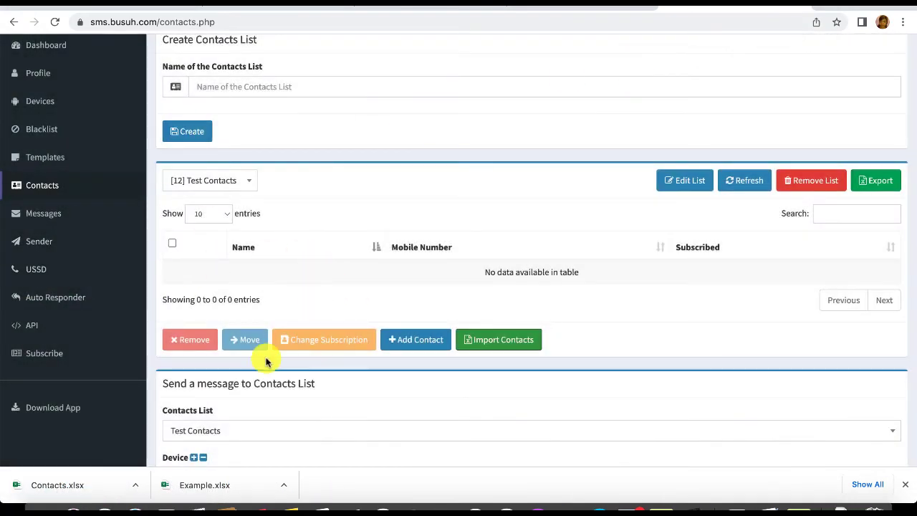
scroll(911, 240, down, 5)
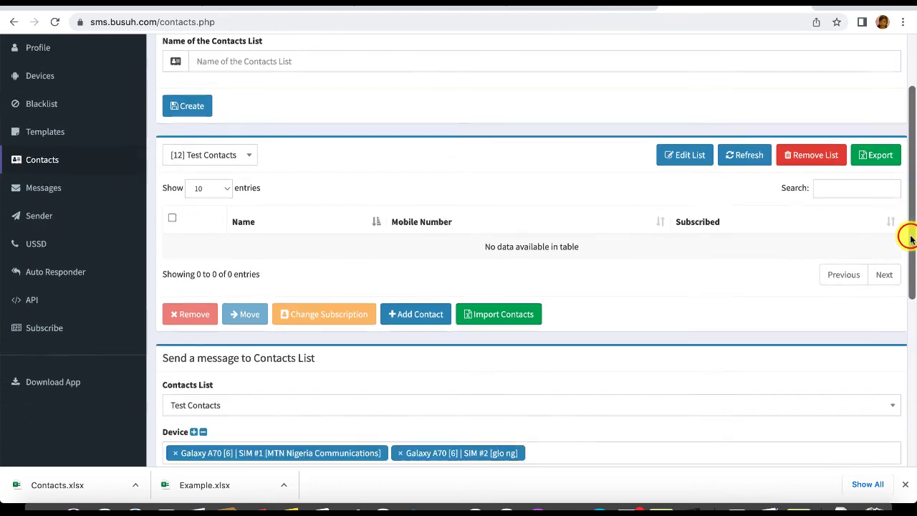
scroll(910, 239, down, 2)
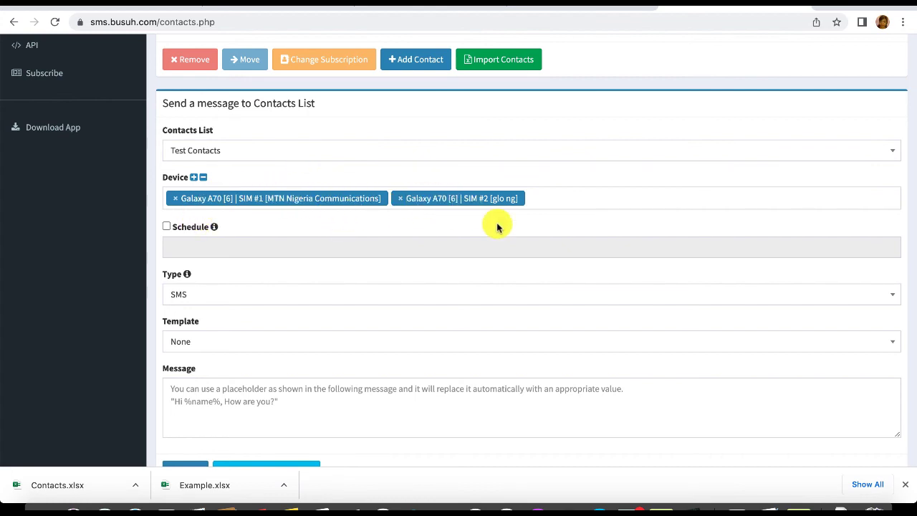
click(400, 199)
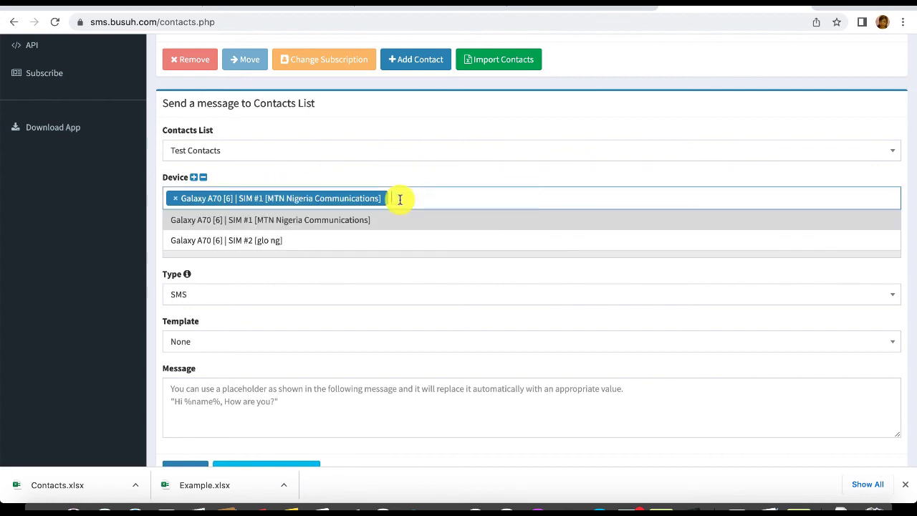
click(422, 188)
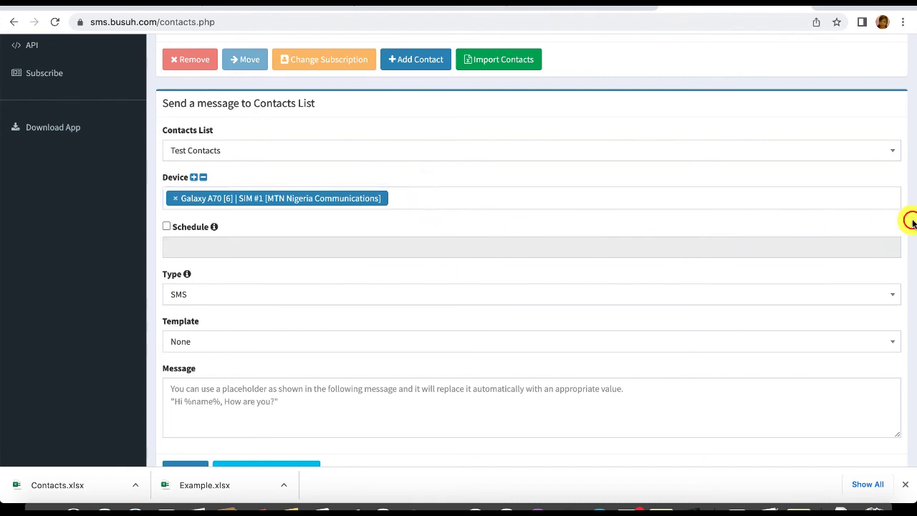
scroll(911, 222, down, 2)
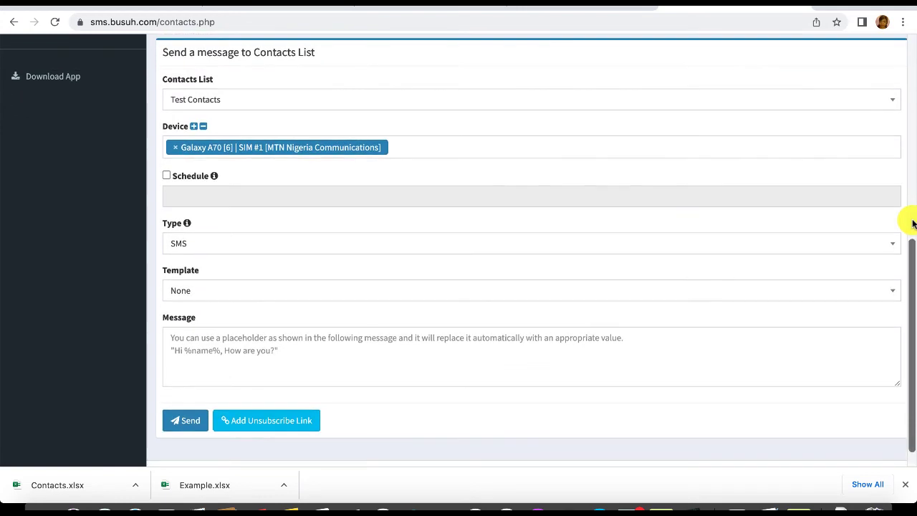
scroll(909, 222, down, 1)
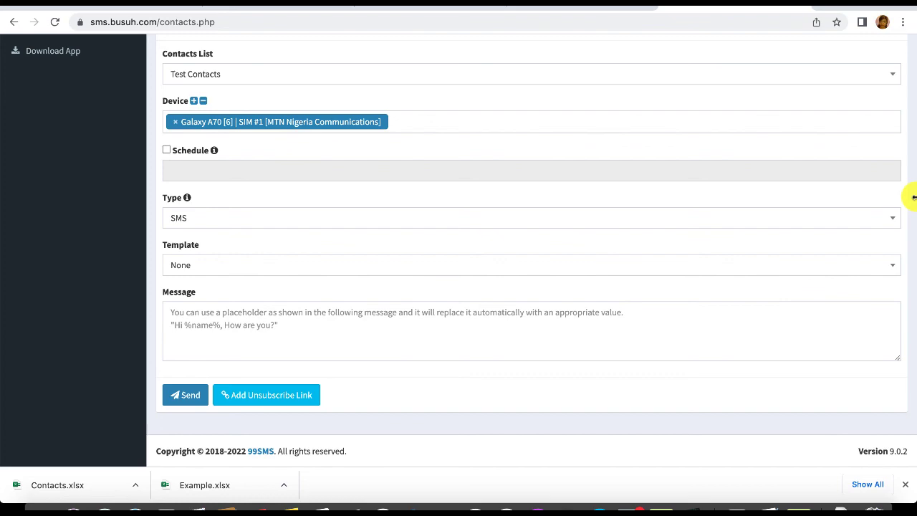
scroll(914, 197, up, 10)
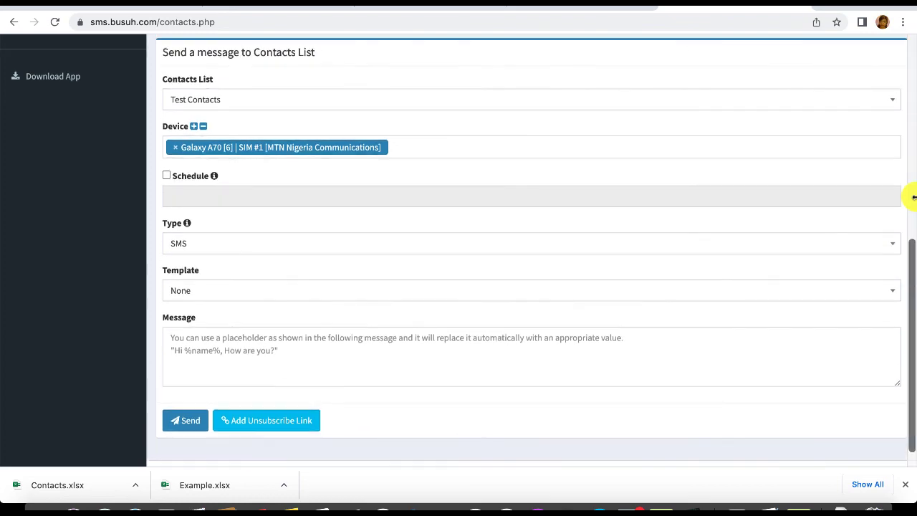
scroll(913, 196, up, 2)
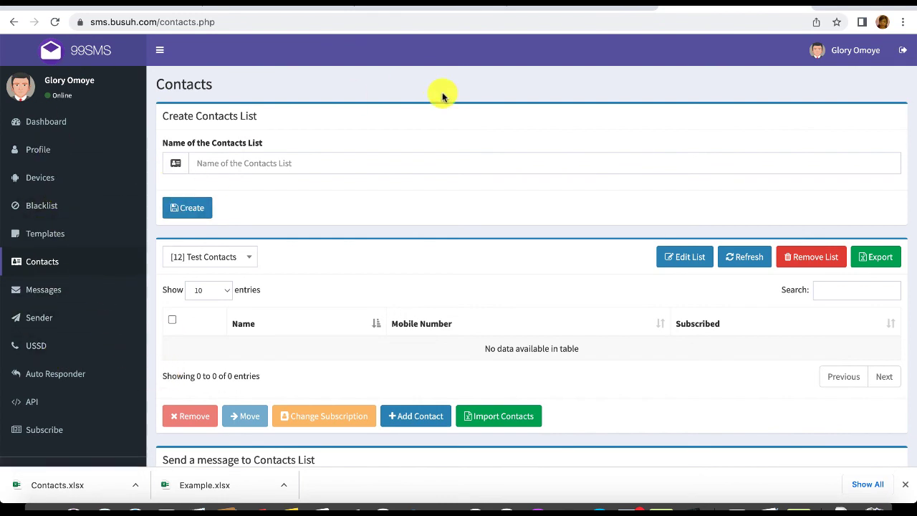
click(151, 95)
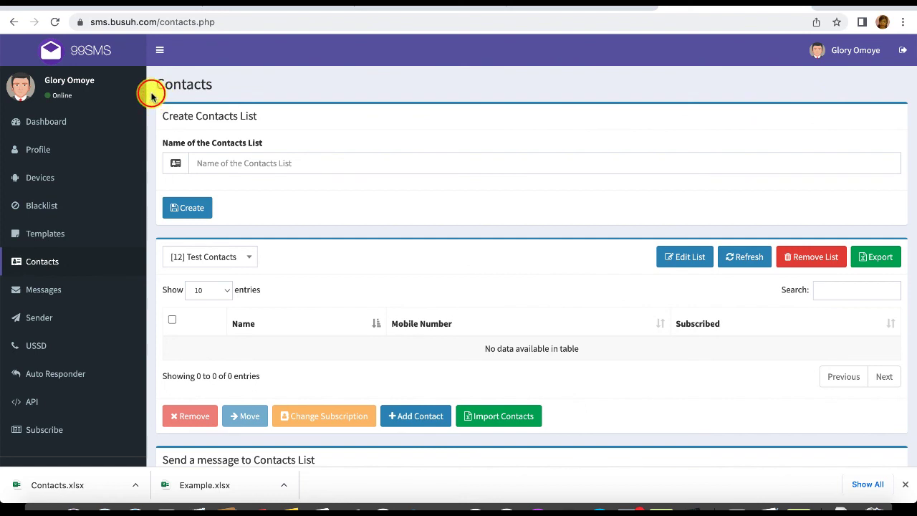